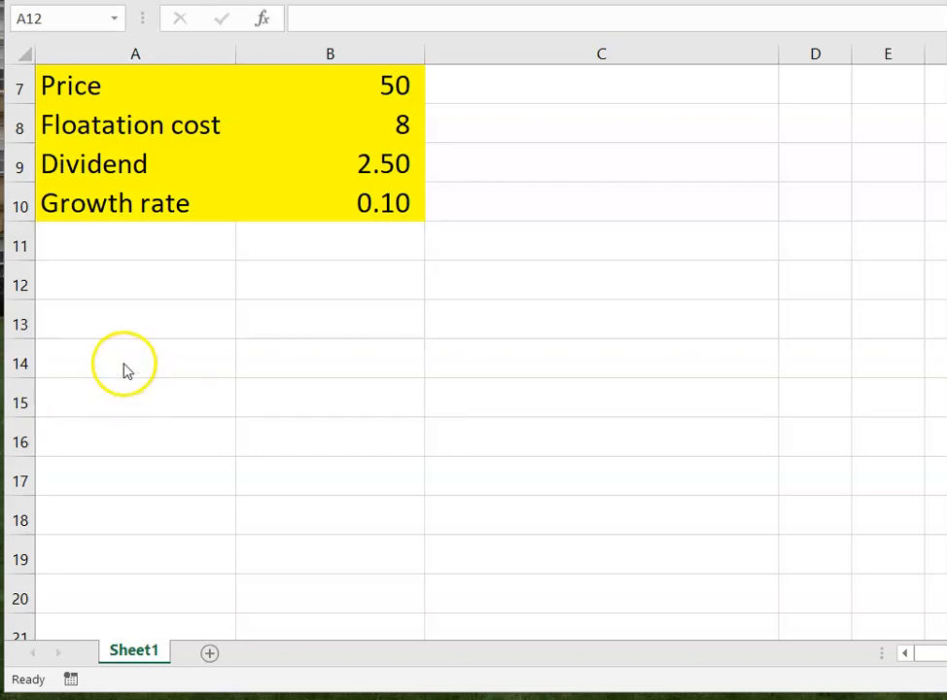
click(95, 284)
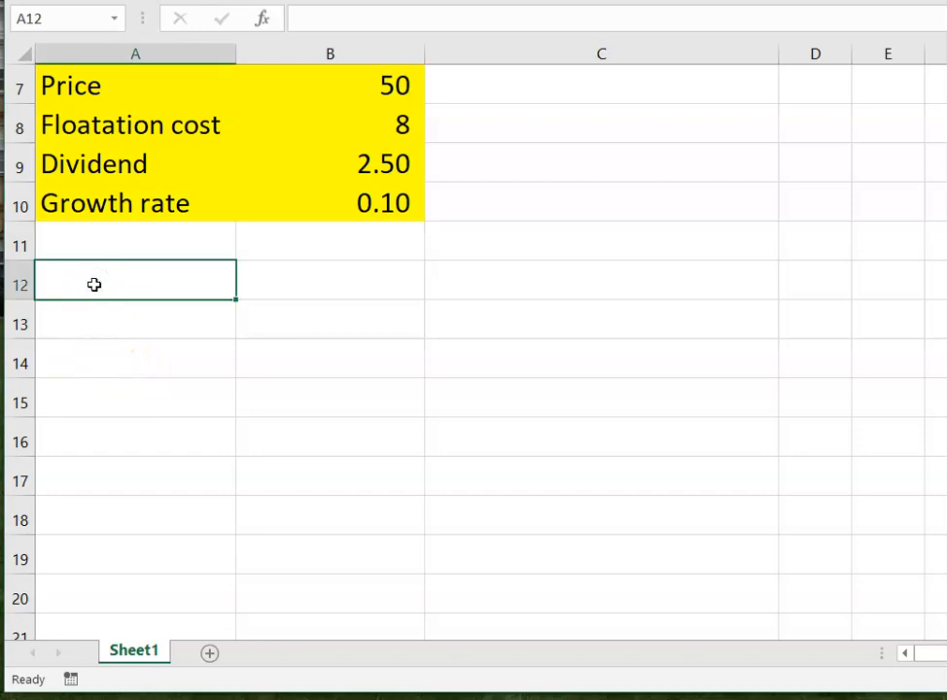
text(=)
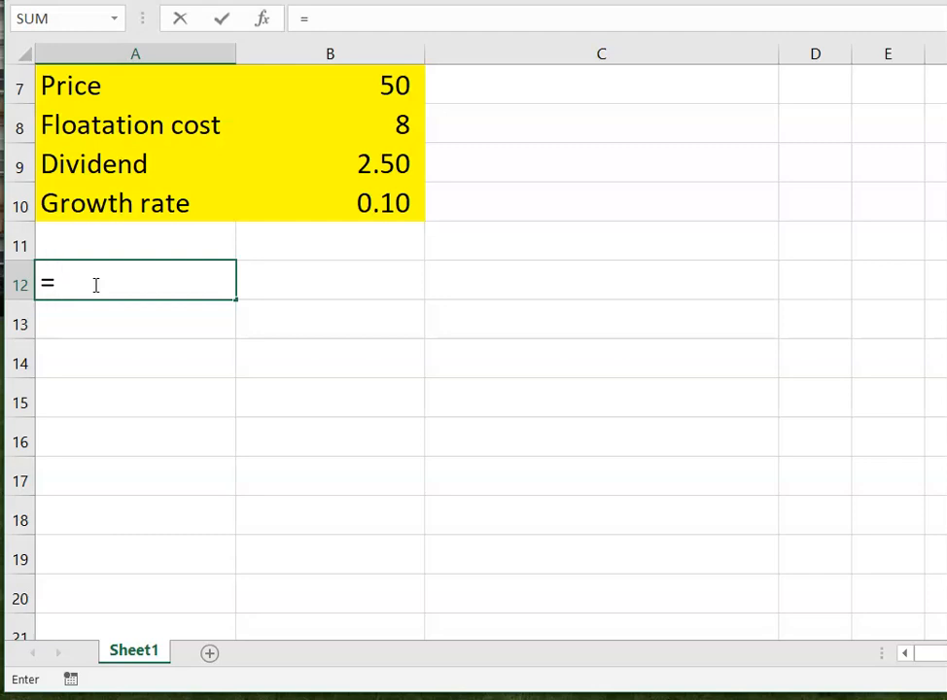
text(()
click(374, 166)
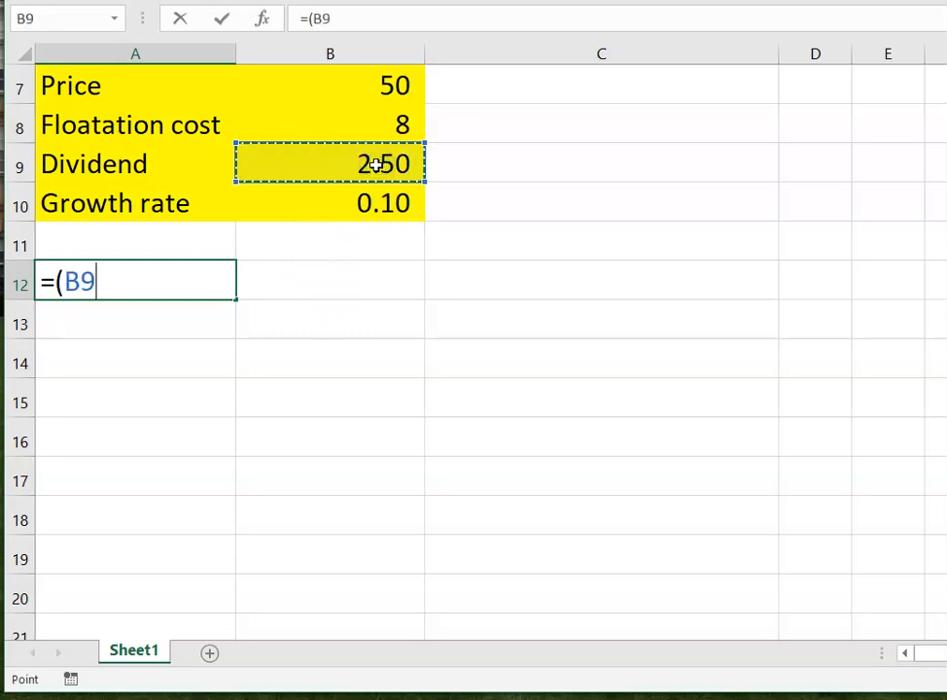
text(/)
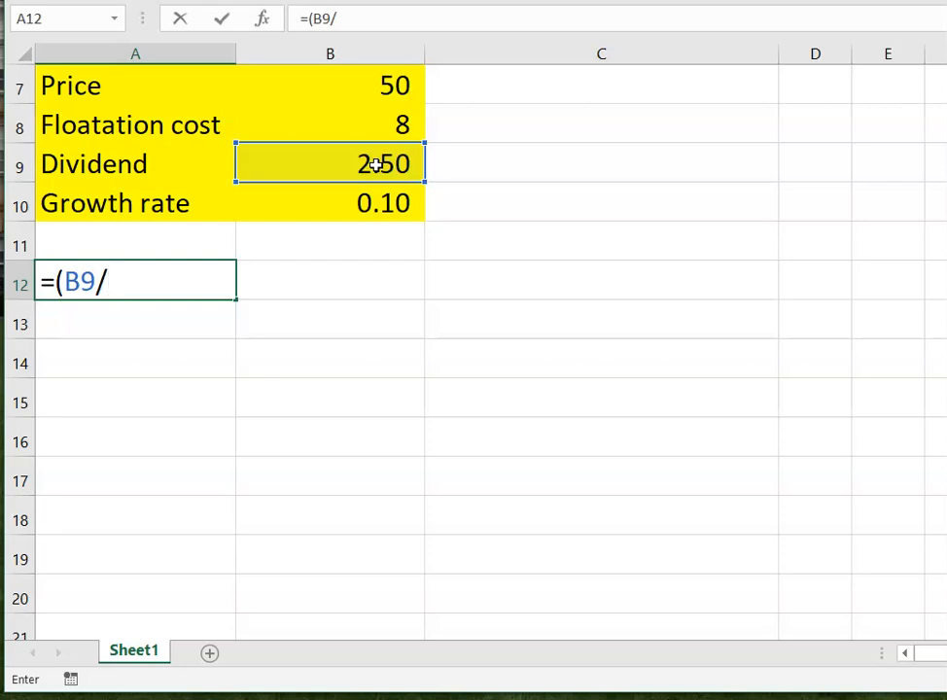
text(()
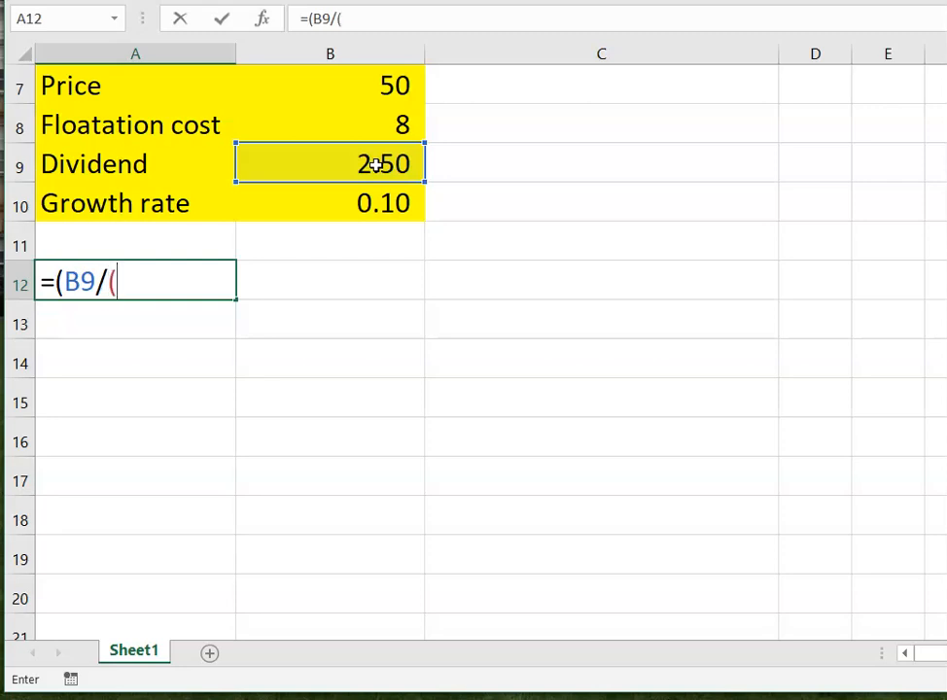
click(401, 86)
text(-)
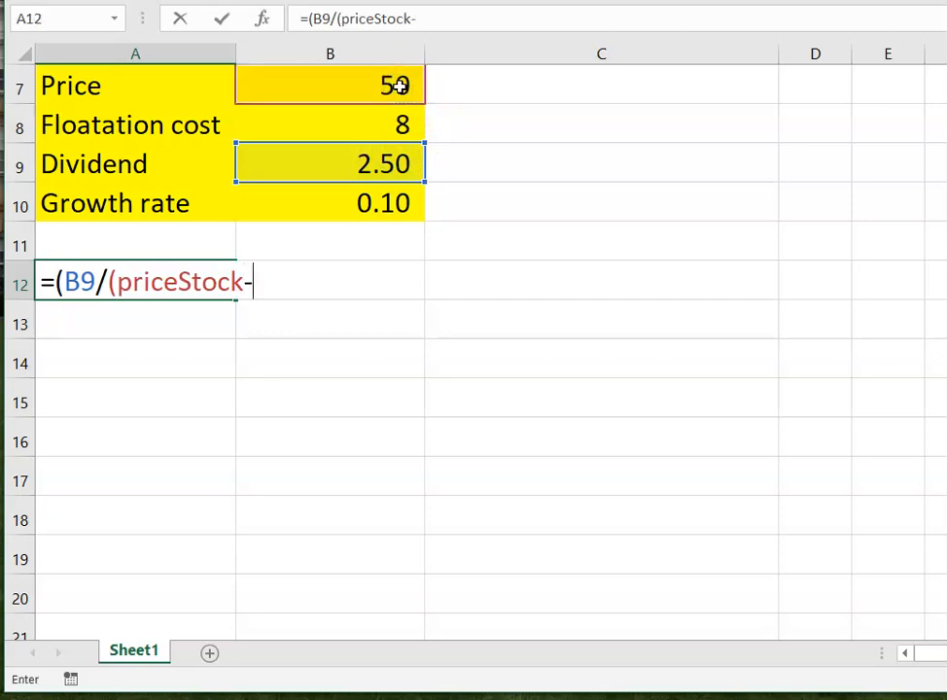
click(399, 126)
text())
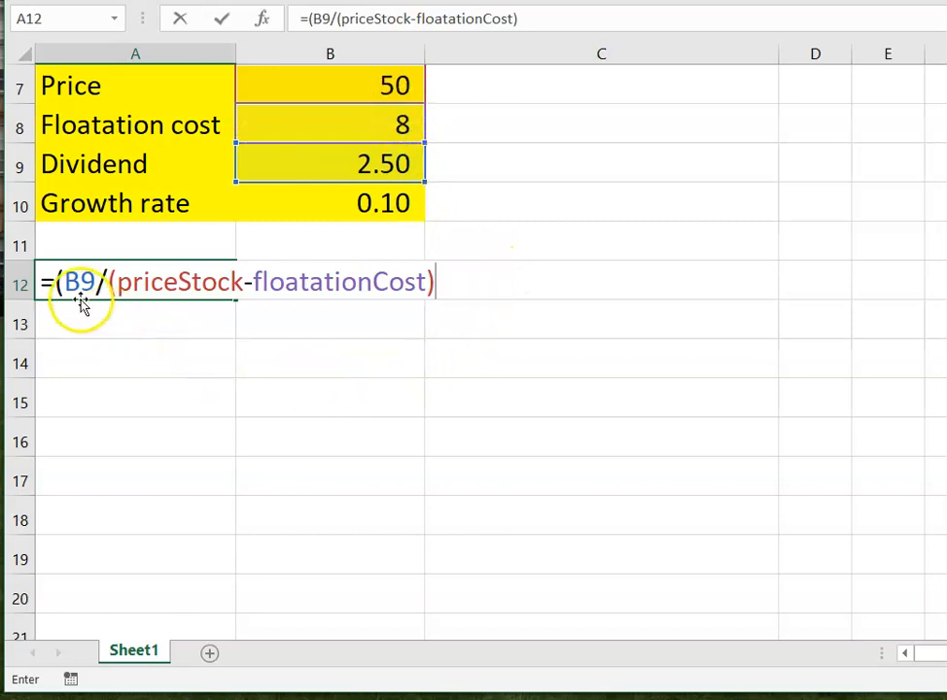
text())
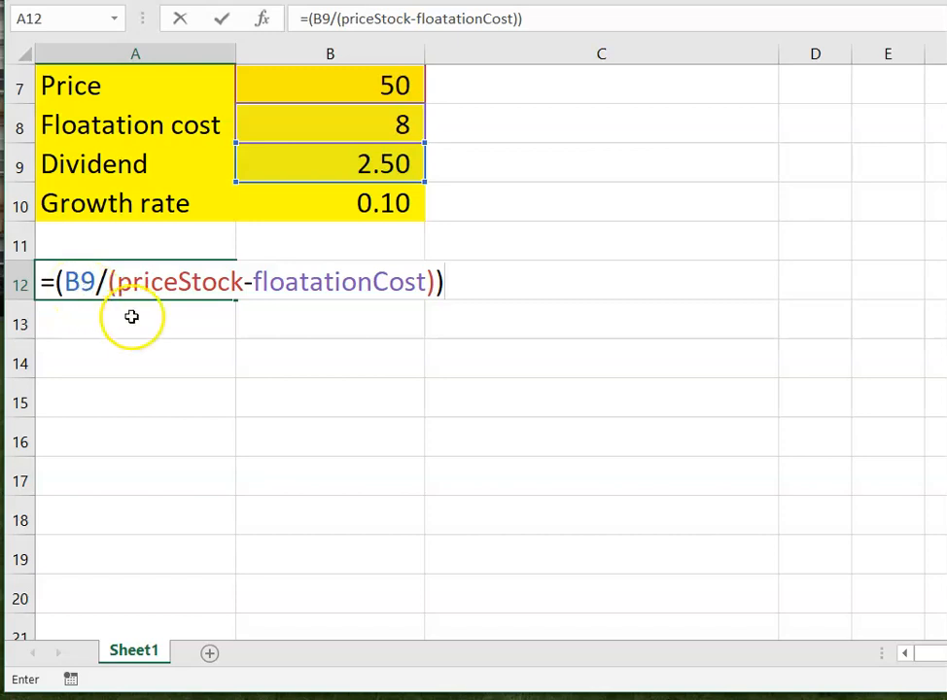
key(Escape)
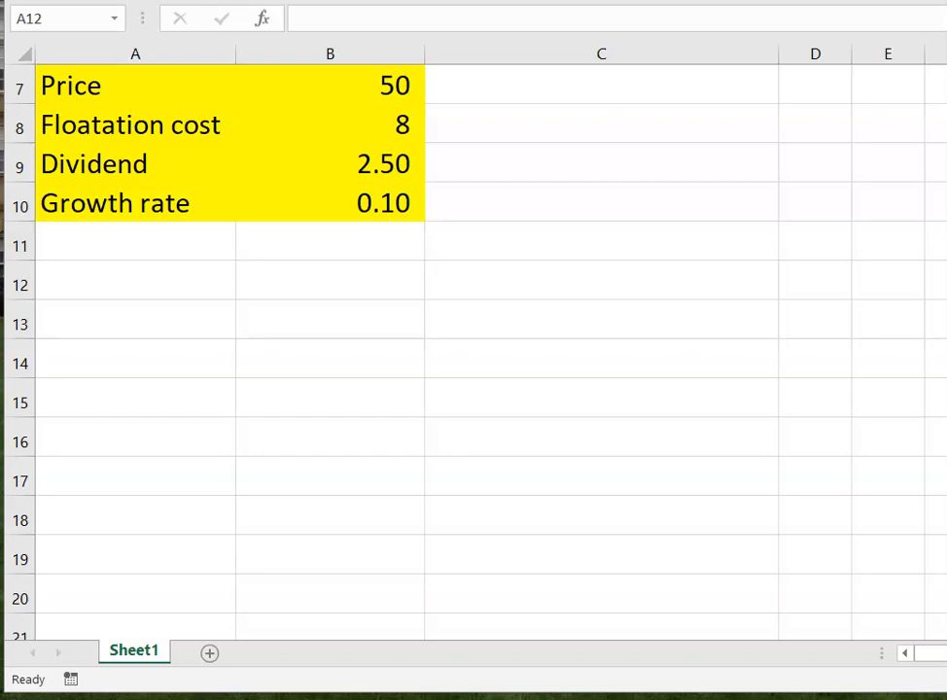
- Begin a formula in A12 that divides the dividend by the difference of price and floatation cost: =(dividend/(priceStock-floatationCost))
click(147, 279)
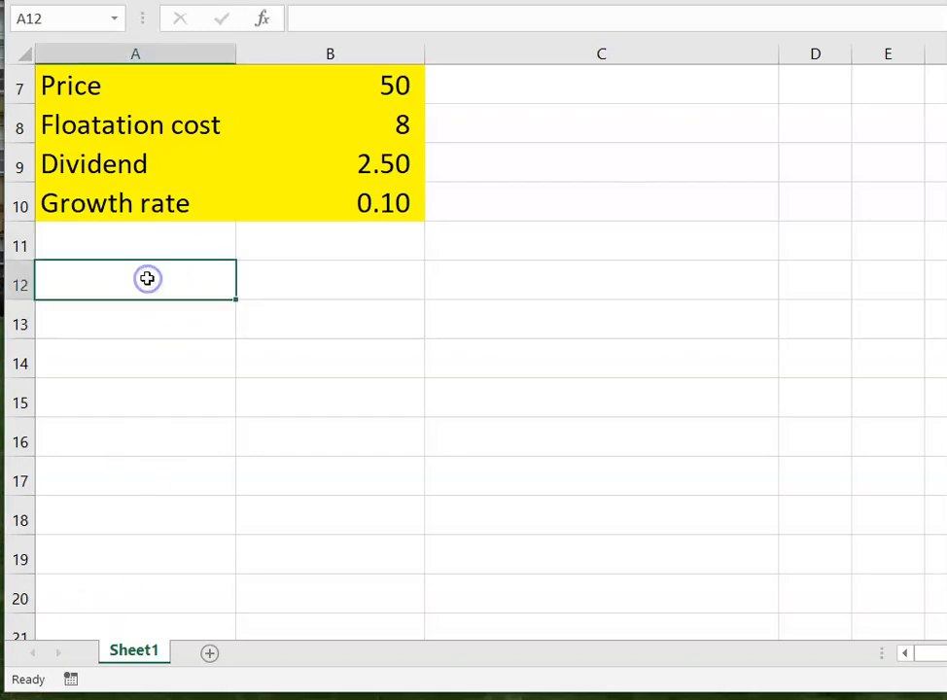
text(=)
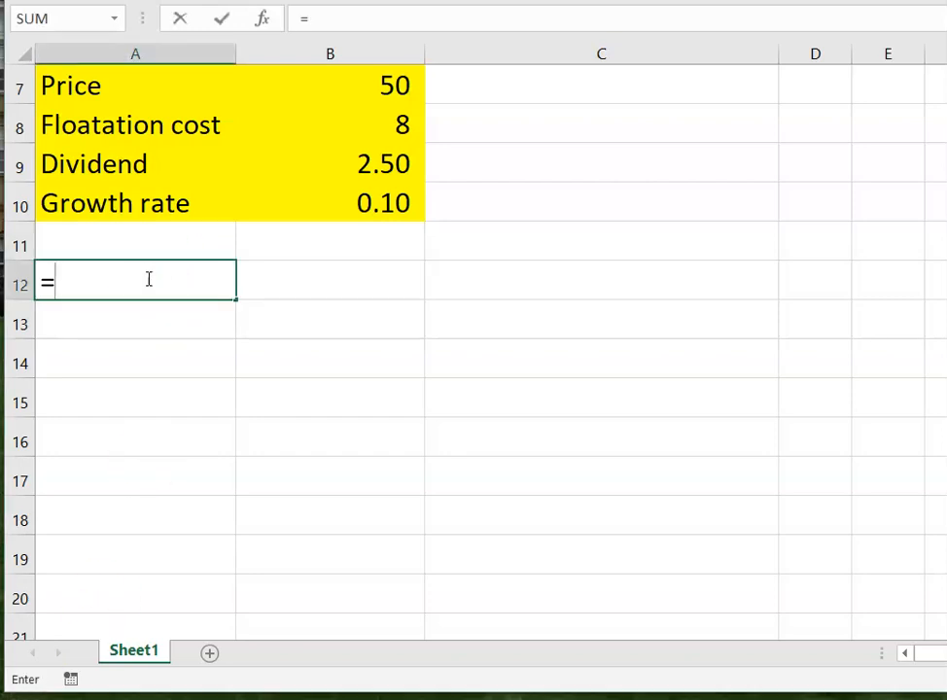
text(()
key(BackSpace)
text(()
click(375, 168)
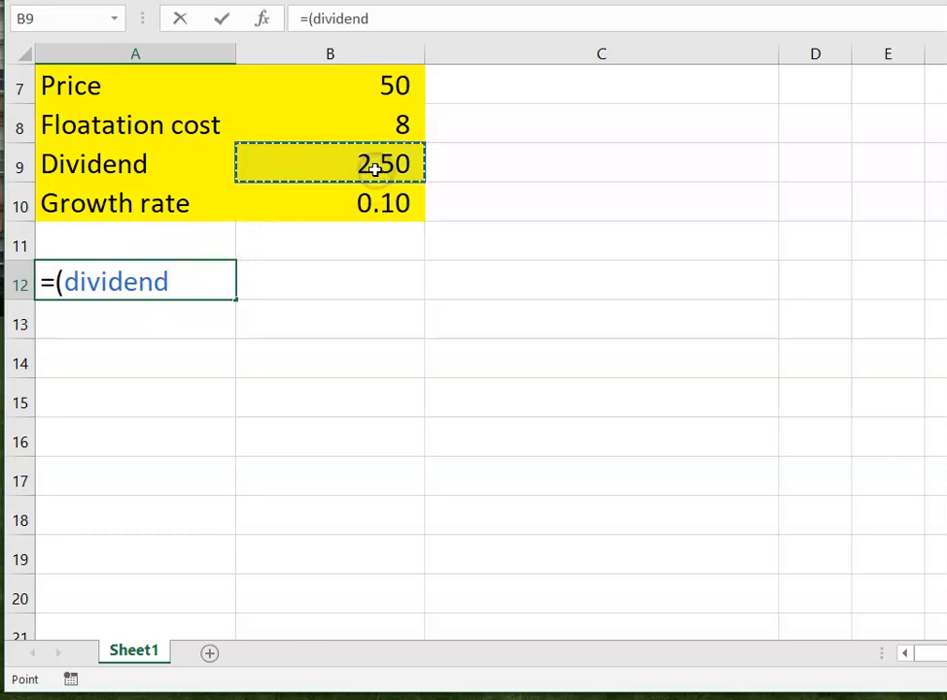
text(/)
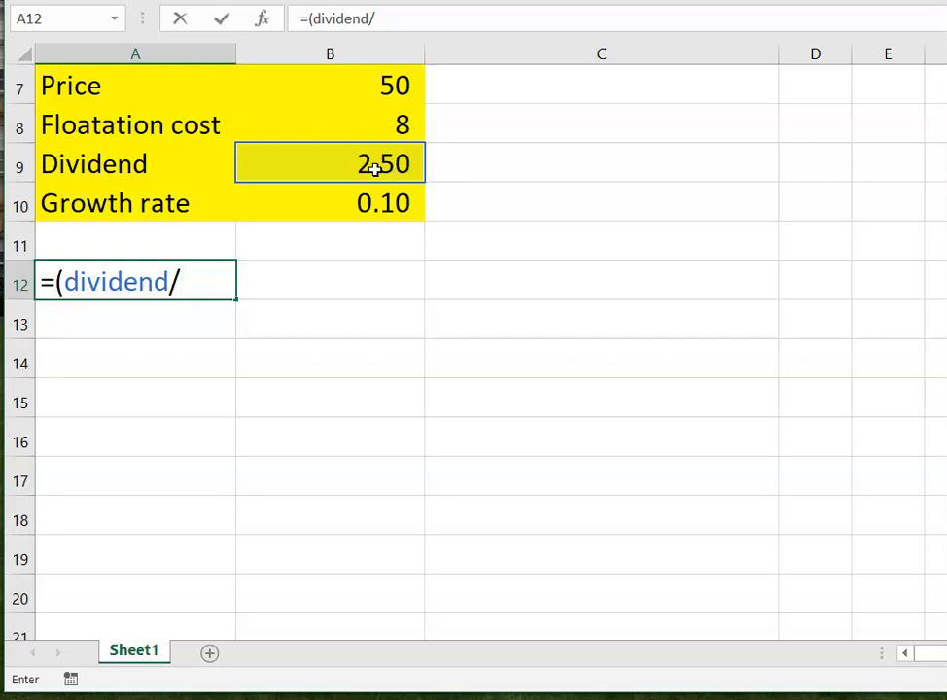
text(()
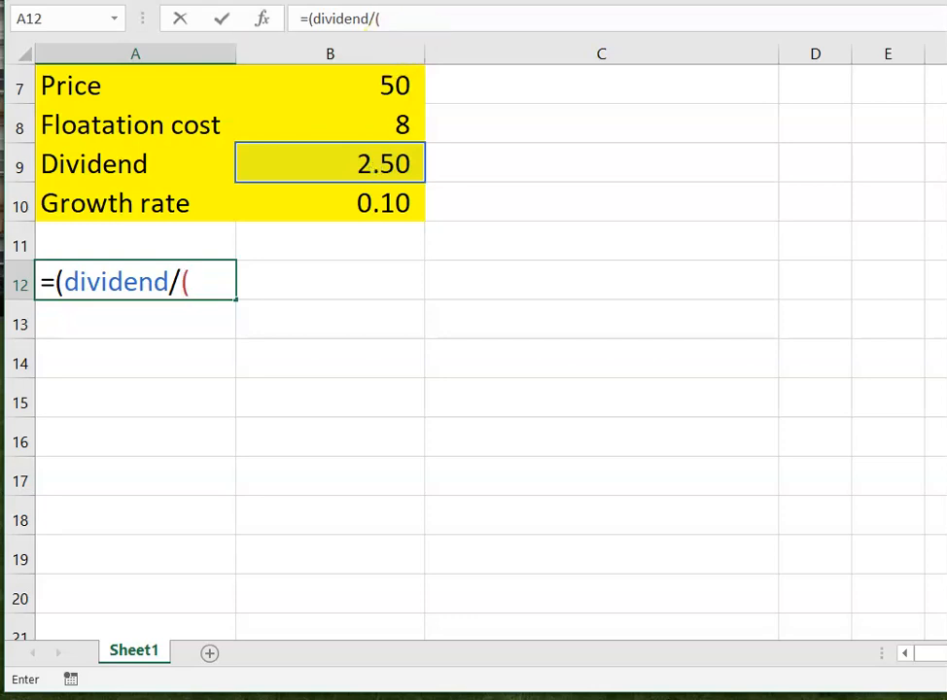
click(395, 86)
text(-)
click(373, 120)
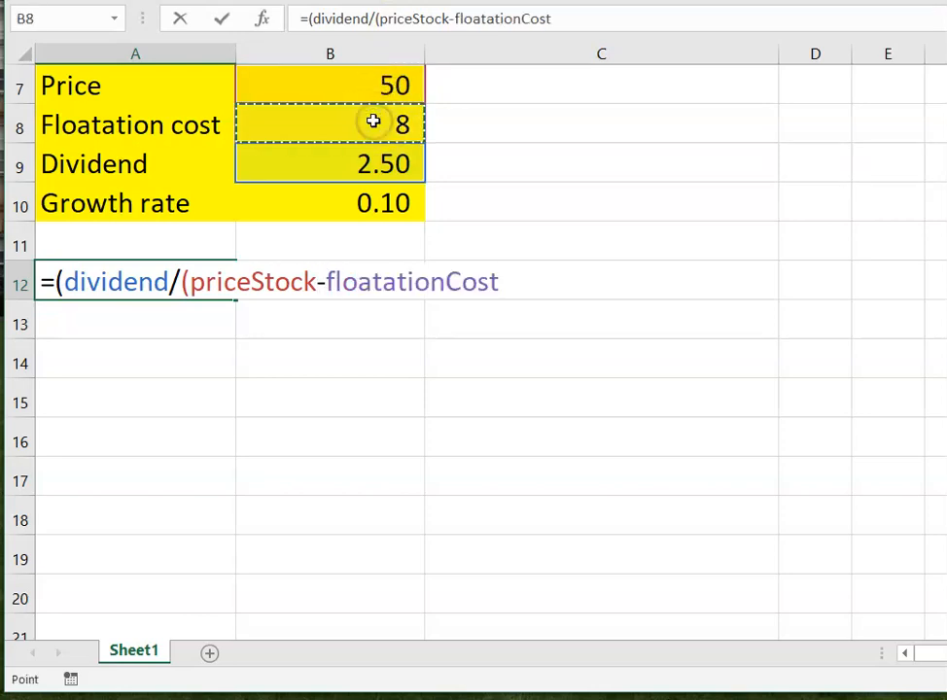
text())
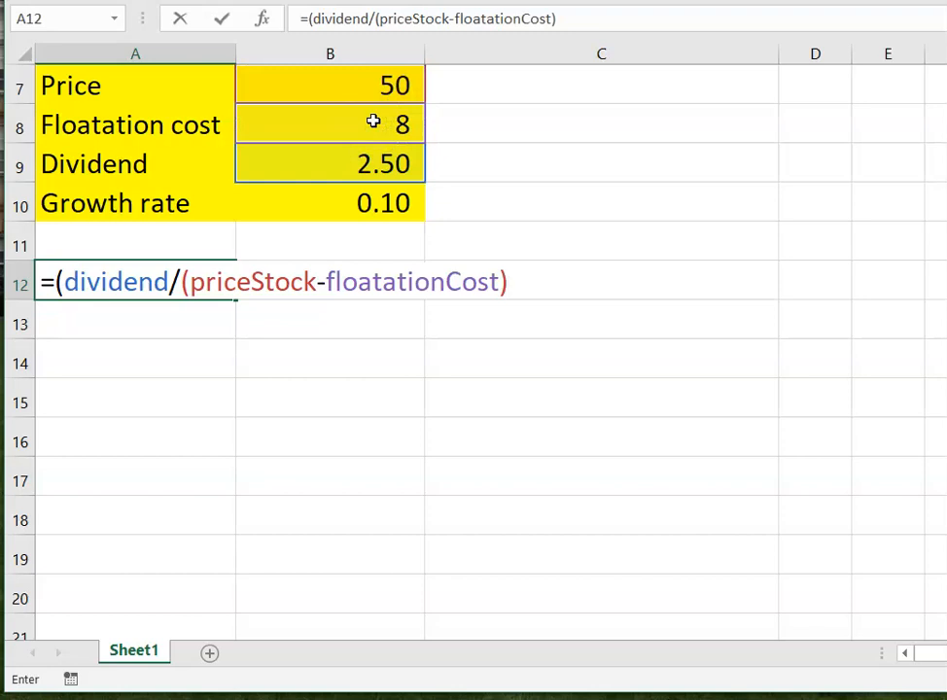
text())
- Complete the A12 formula by adding the growth rate (+ growthRate) and enter it
text(=)
key(BackSpace)
text(+)
click(364, 203)
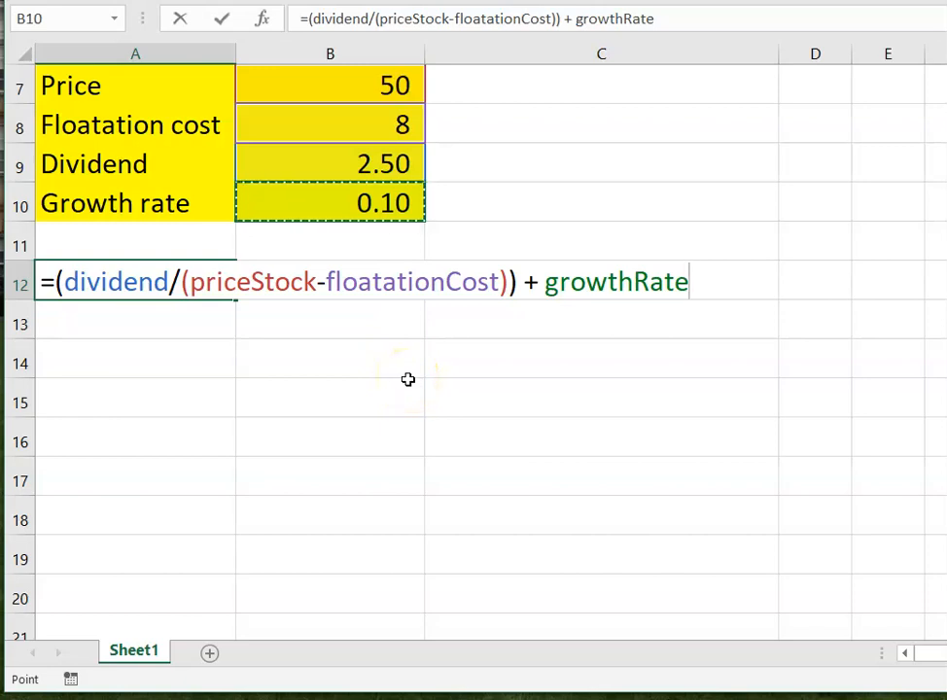
key(Return)
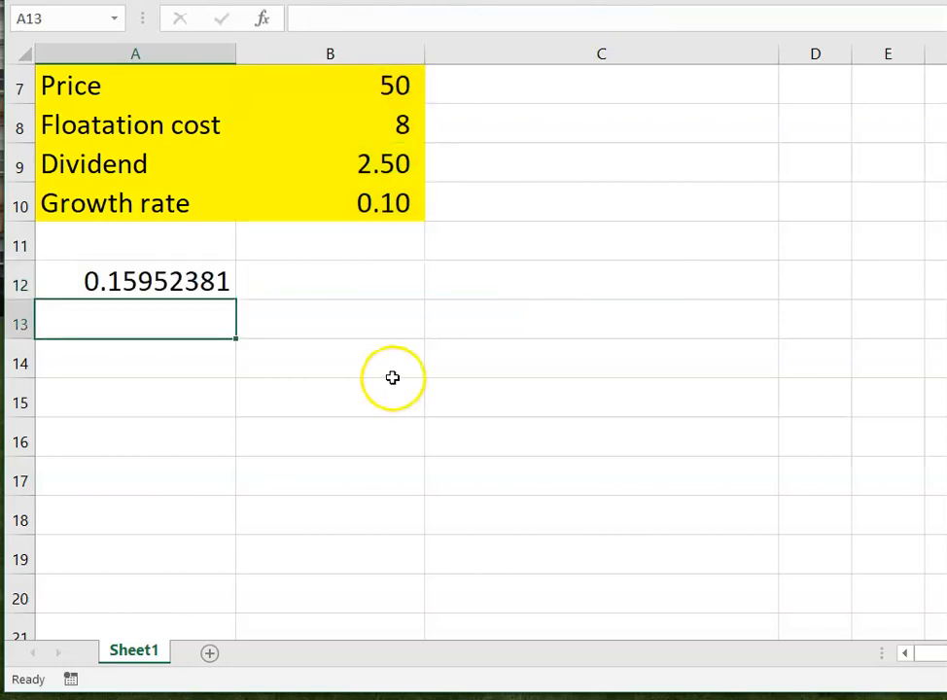
- Copy the A12 formula into A13 and put a leading space before its equals sign to show it as text
click(128, 284)
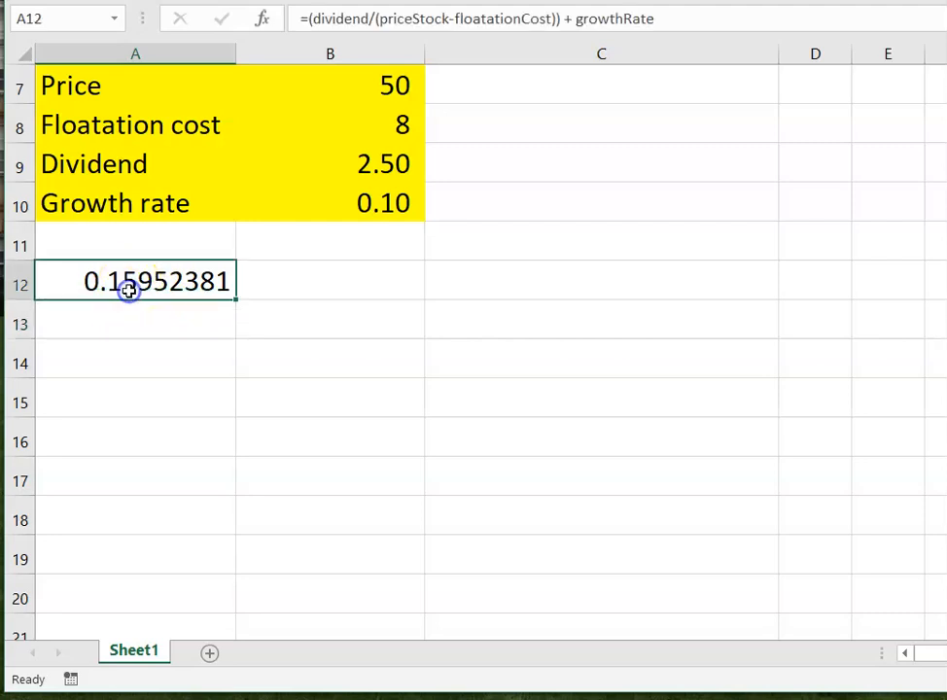
key(ctrl+c)
click(159, 315)
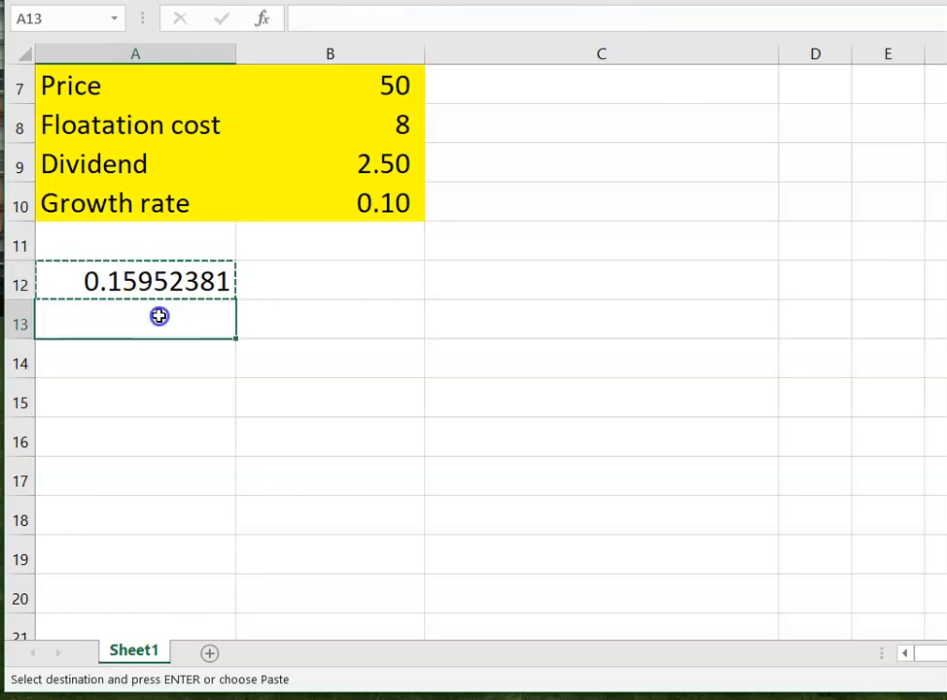
key(ctrl+v)
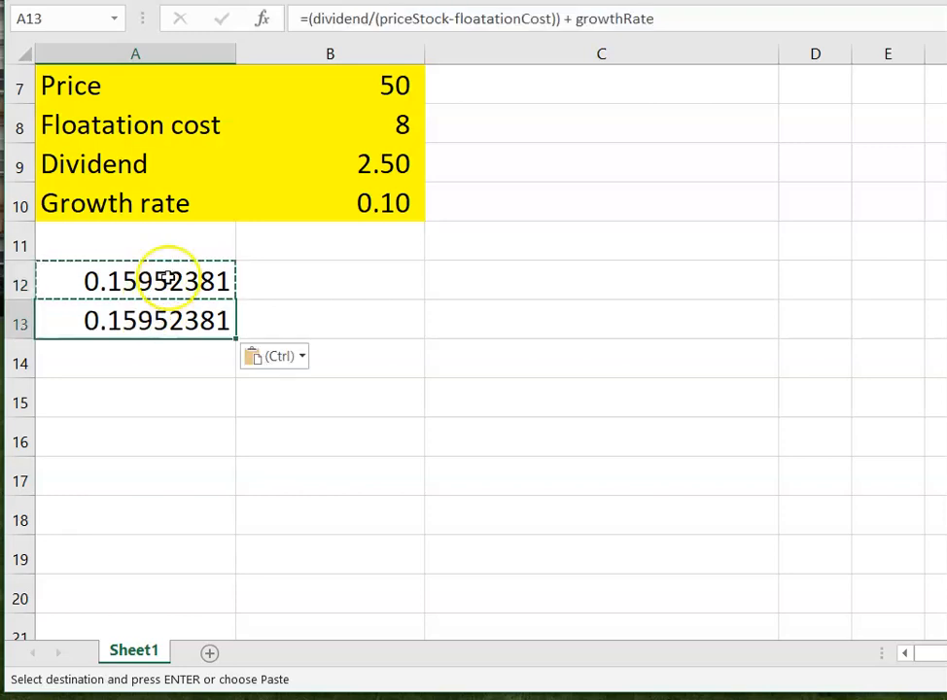
click(299, 17)
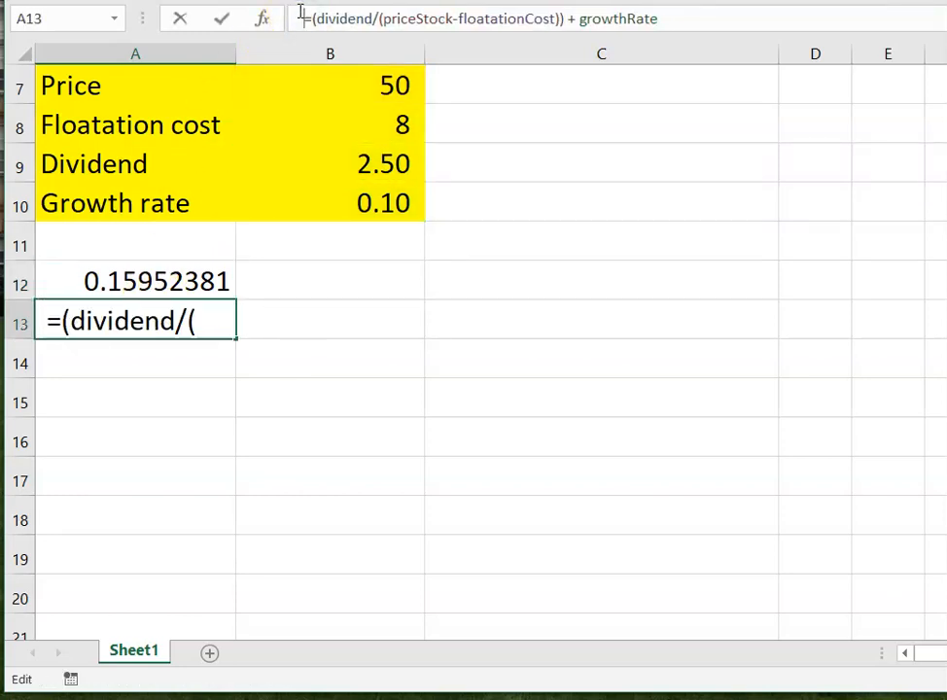
key(Return)
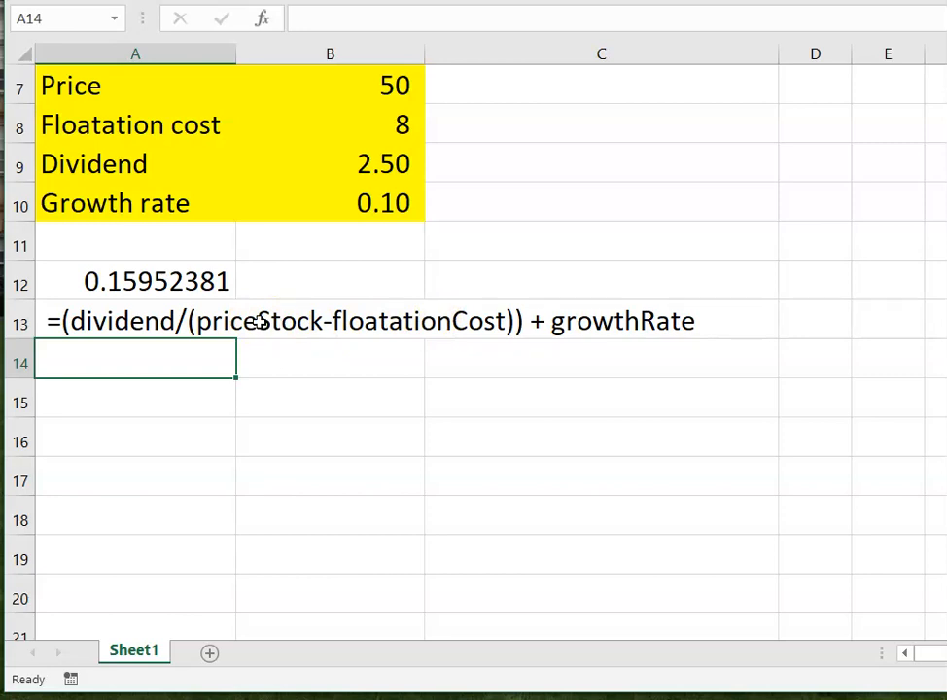
- Enter 0.05 in C8 beside the floatation cost as its percentage rate
click(520, 128)
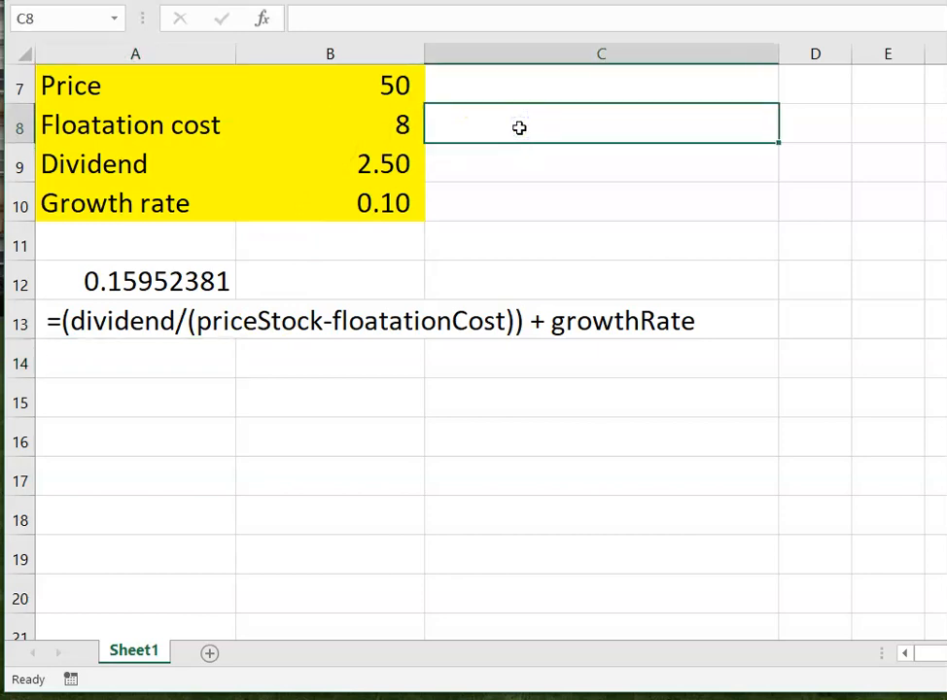
text(.0)
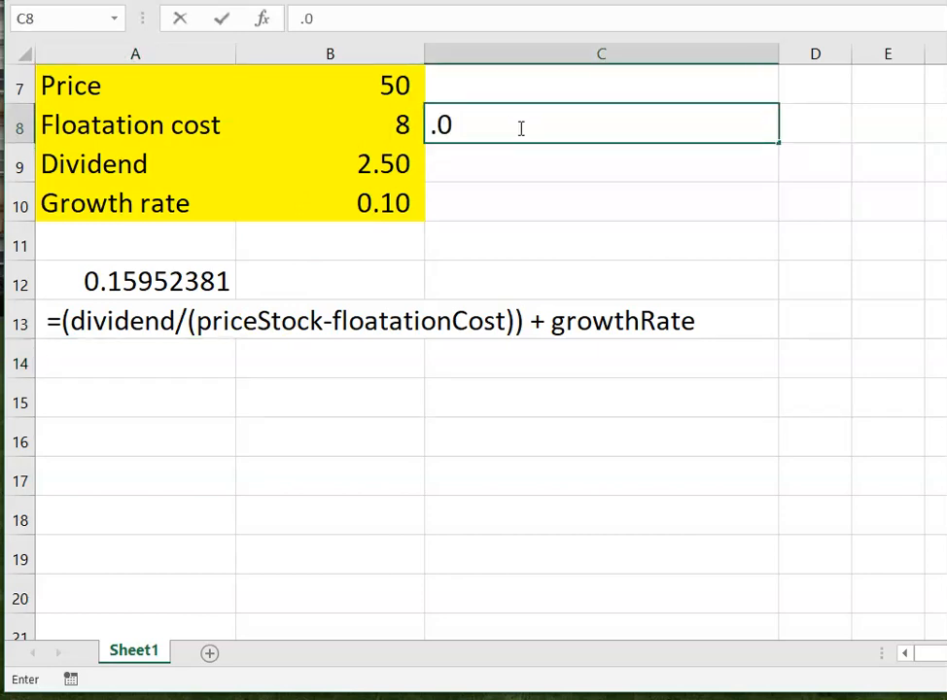
text(5)
key(Return)
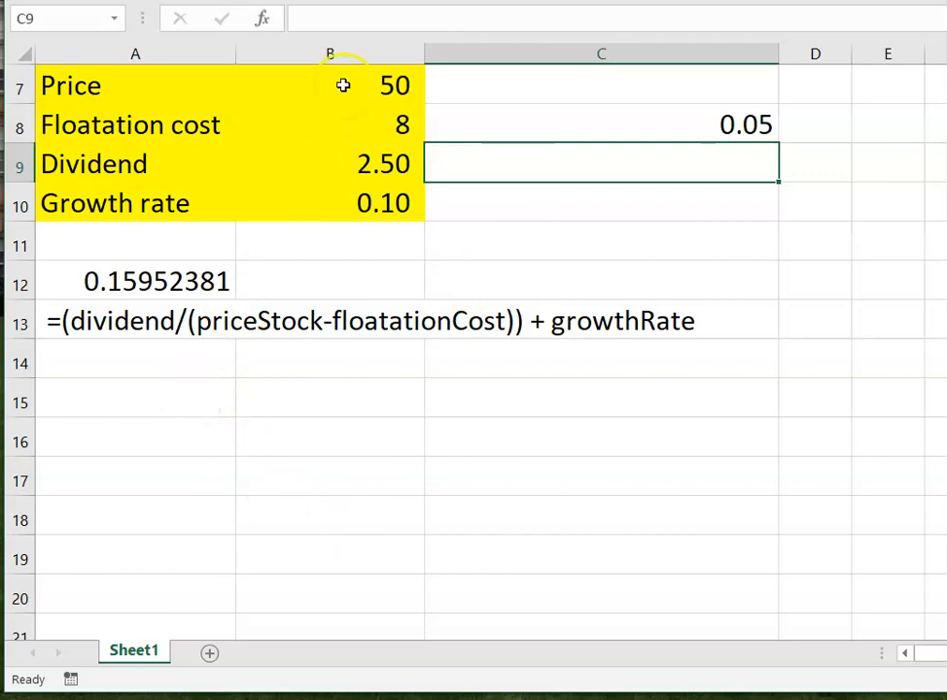
- Begin a formula in A15 that divides the dividend by an opening bracket starting with the stock price: =(dividend/(priceStock
click(93, 402)
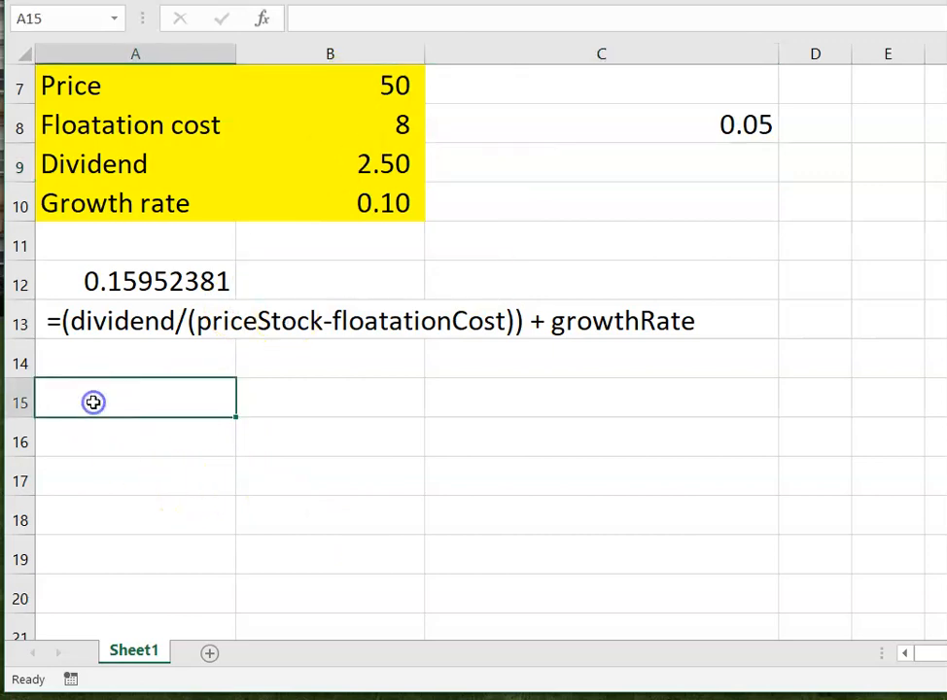
text(=()
click(94, 403)
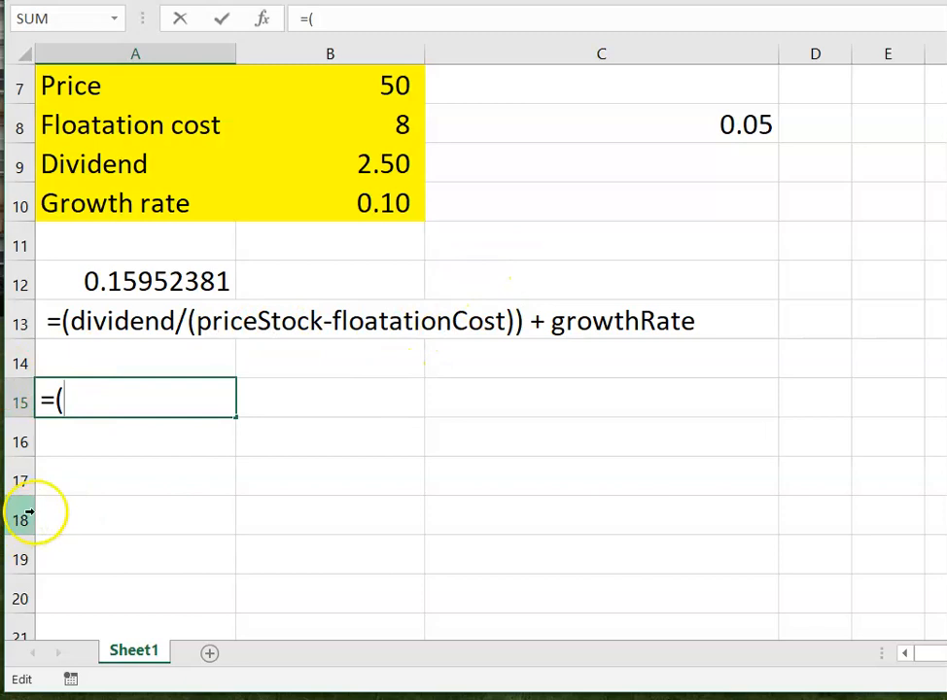
click(377, 161)
text(/)
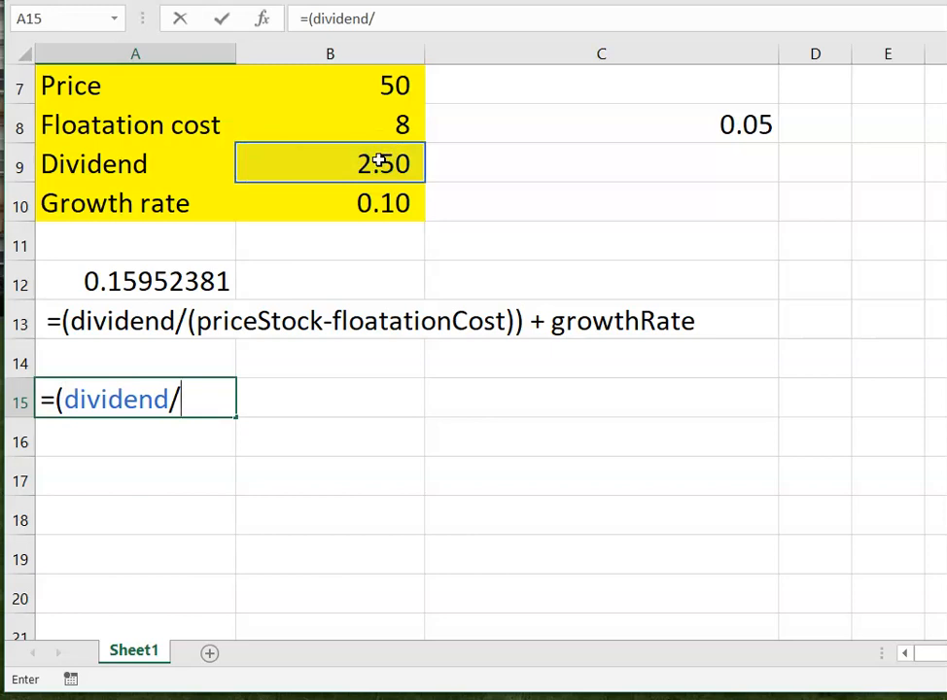
text(()
click(372, 90)
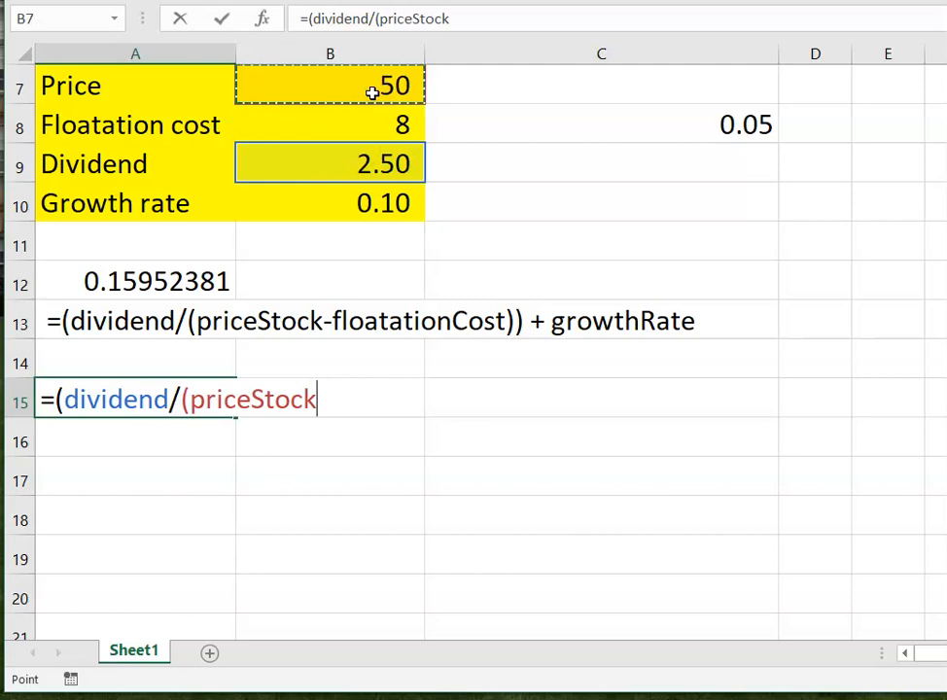
- Multiply the stock price in the A15 formula by (1-C8) and close all open brackets
text(*)
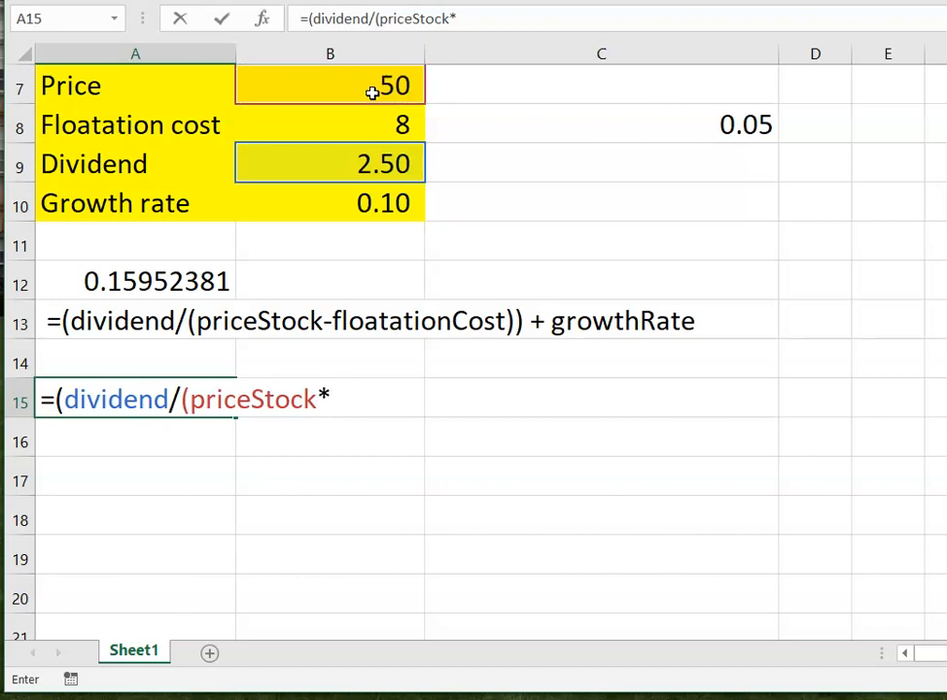
text((1-)
click(668, 125)
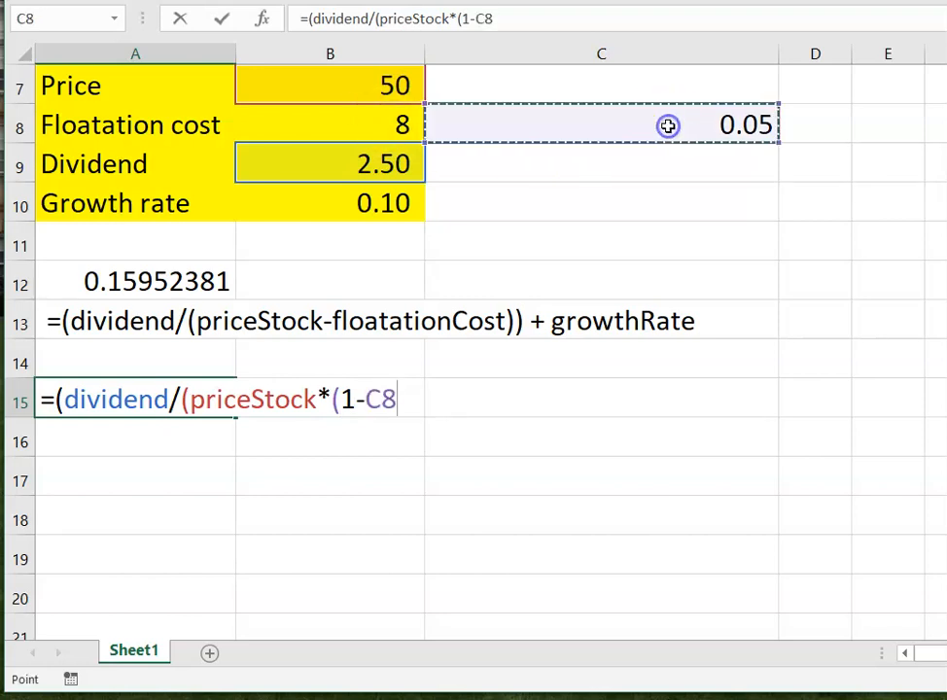
click(398, 402)
text())
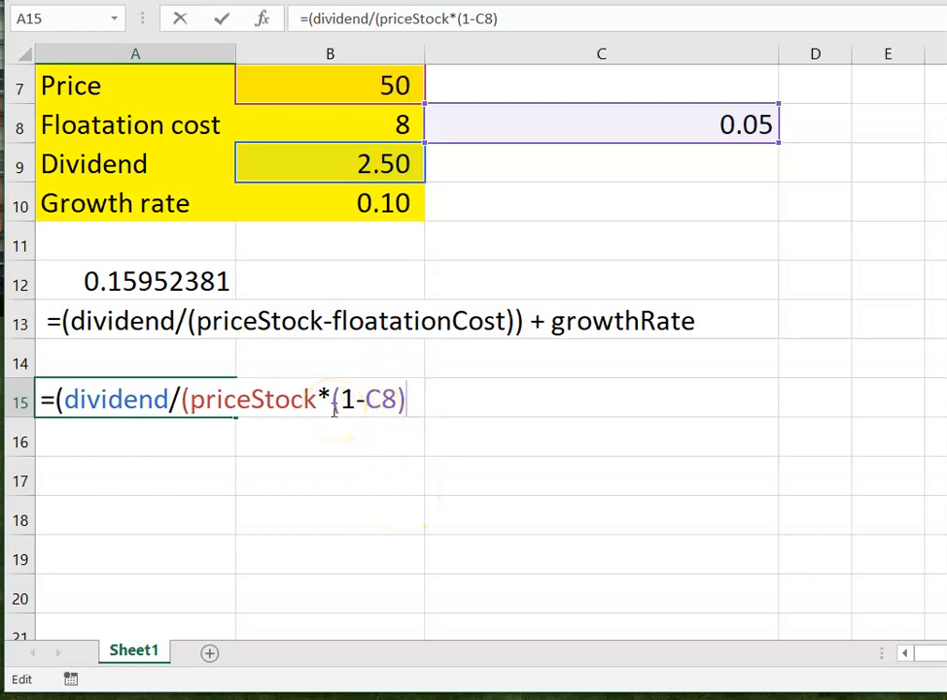
text())
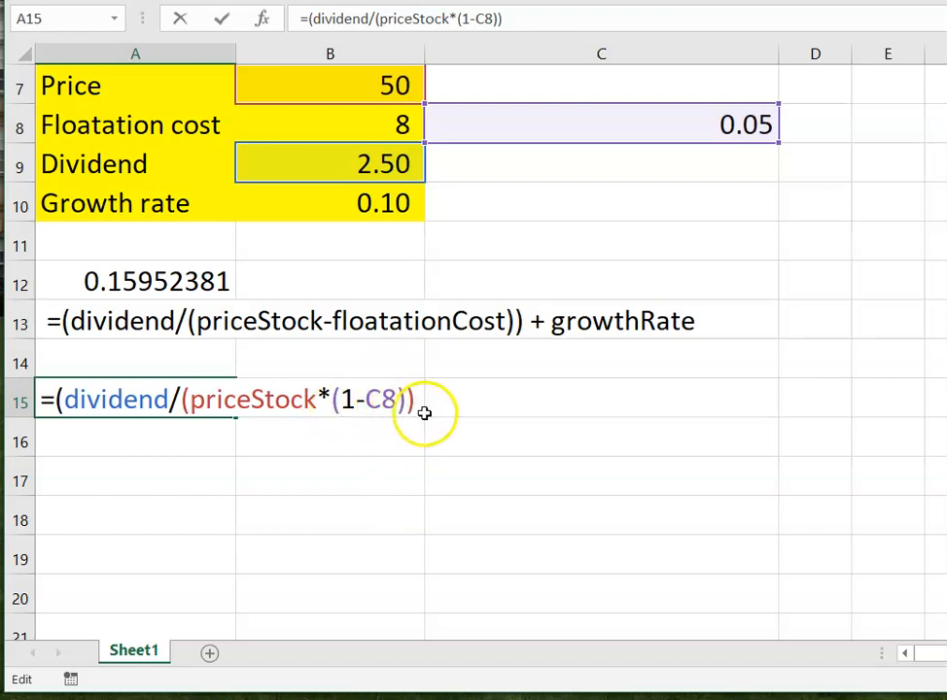
text())
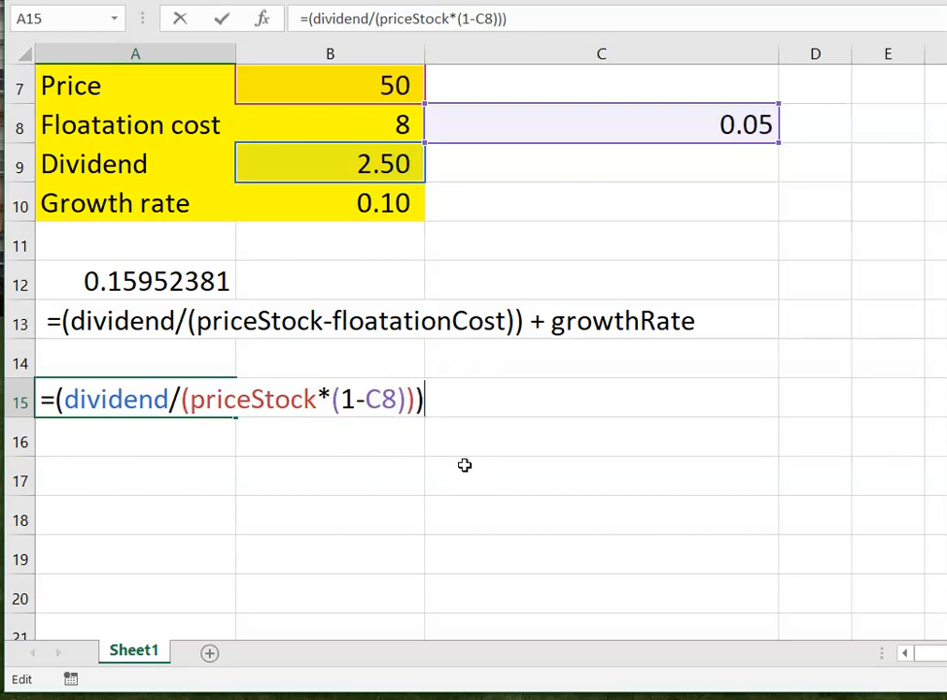
text( +)
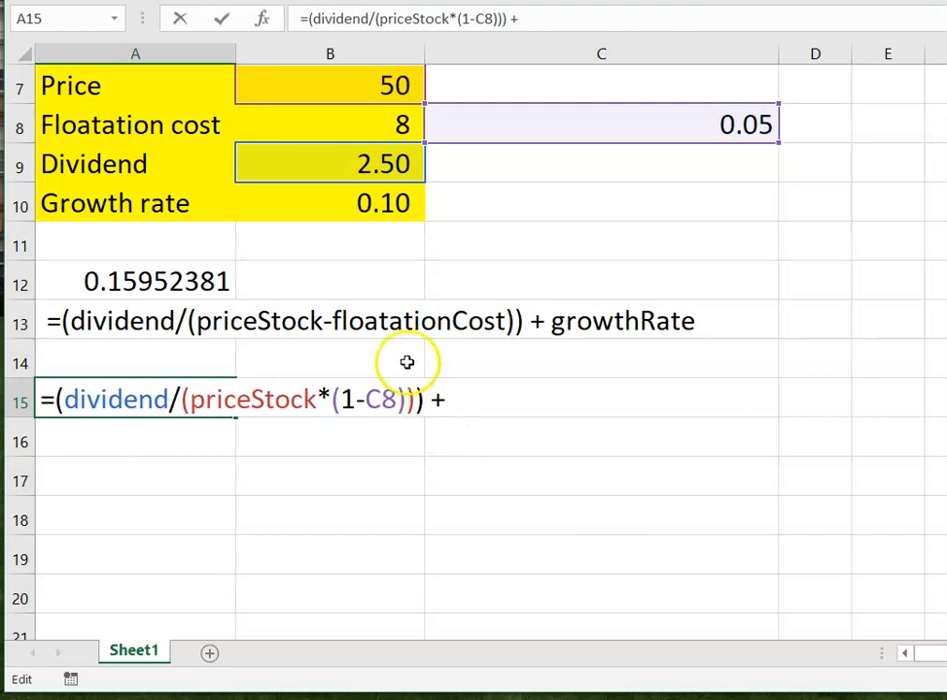
- Complete the A15 formula by adding the growth rate (+ growthRate) and enter it
click(354, 206)
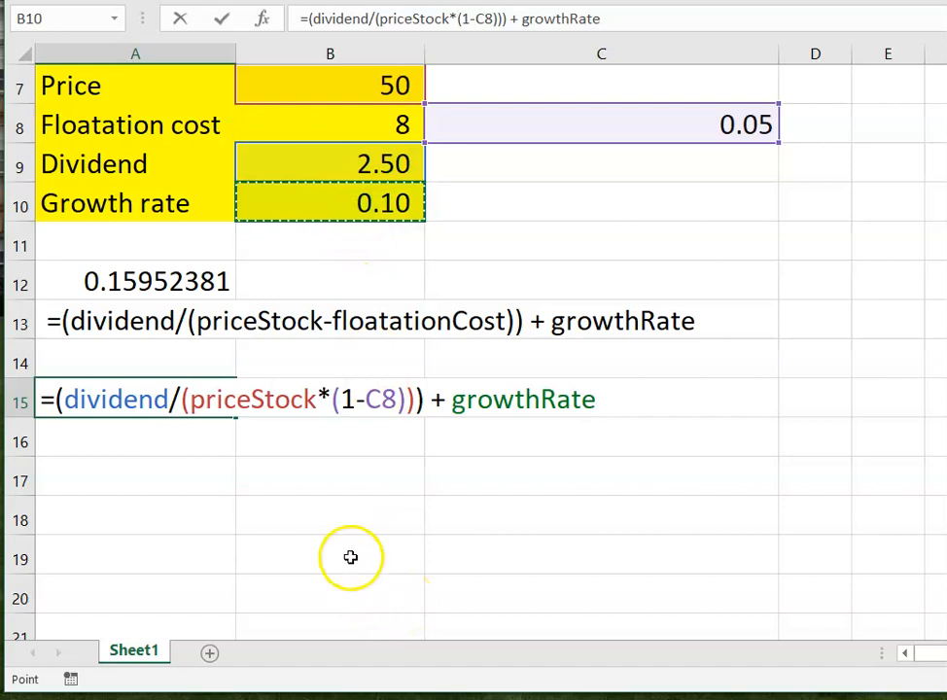
key(Return)
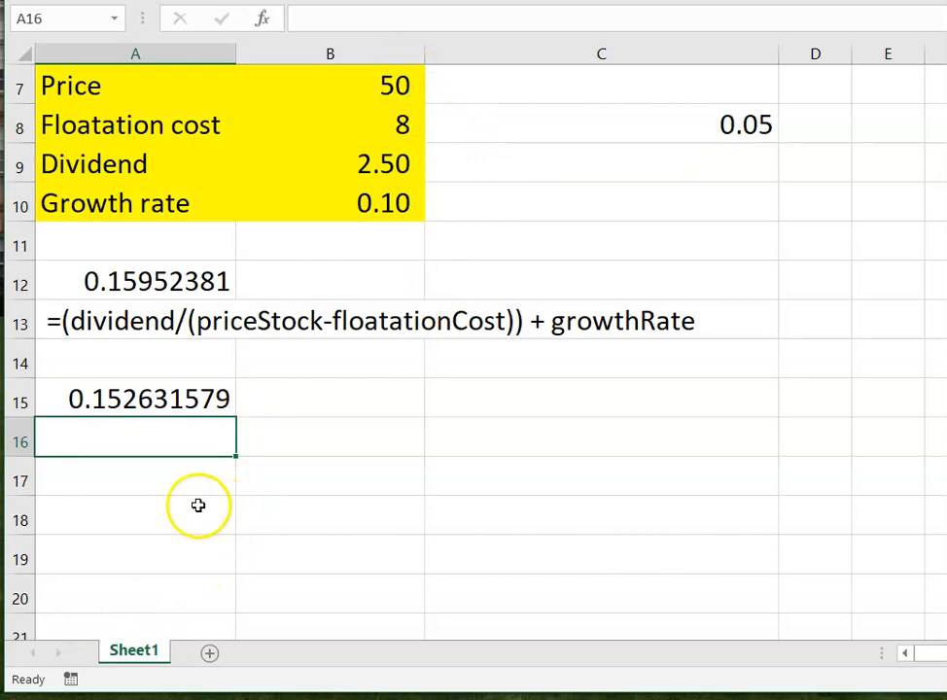
- Copy the A15 formula into A16 and put a leading space before its equals sign to show it as text
click(159, 399)
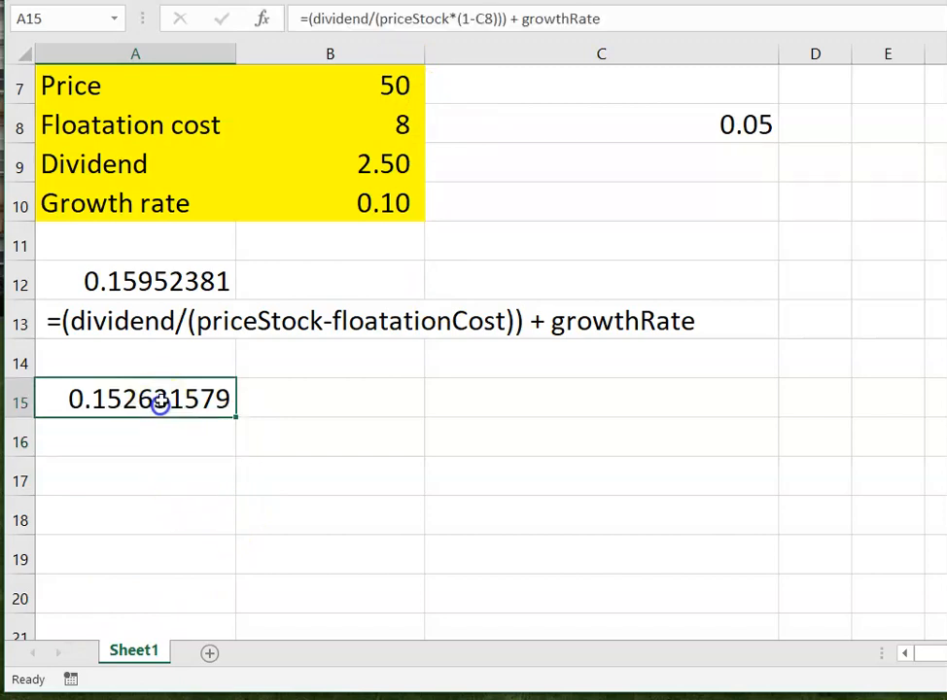
key(ctrl+c)
click(160, 446)
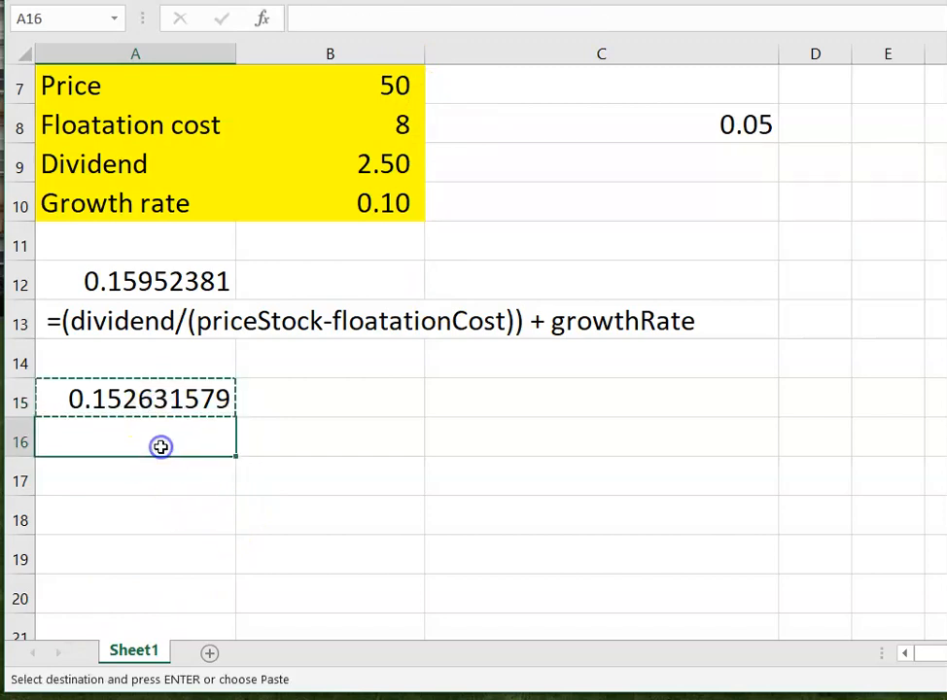
key(ctrl+v)
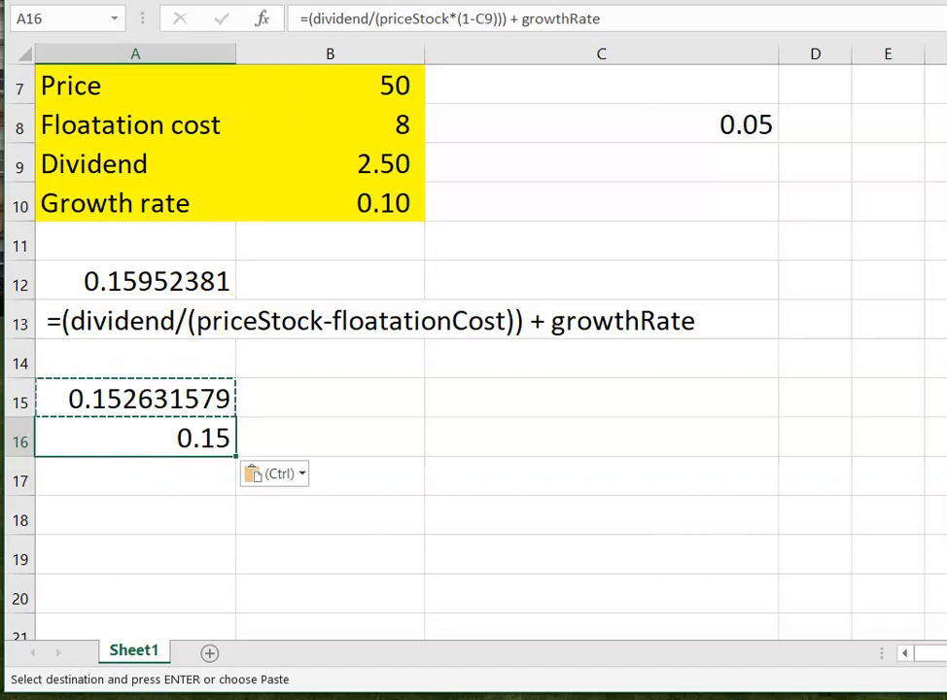
click(305, 18)
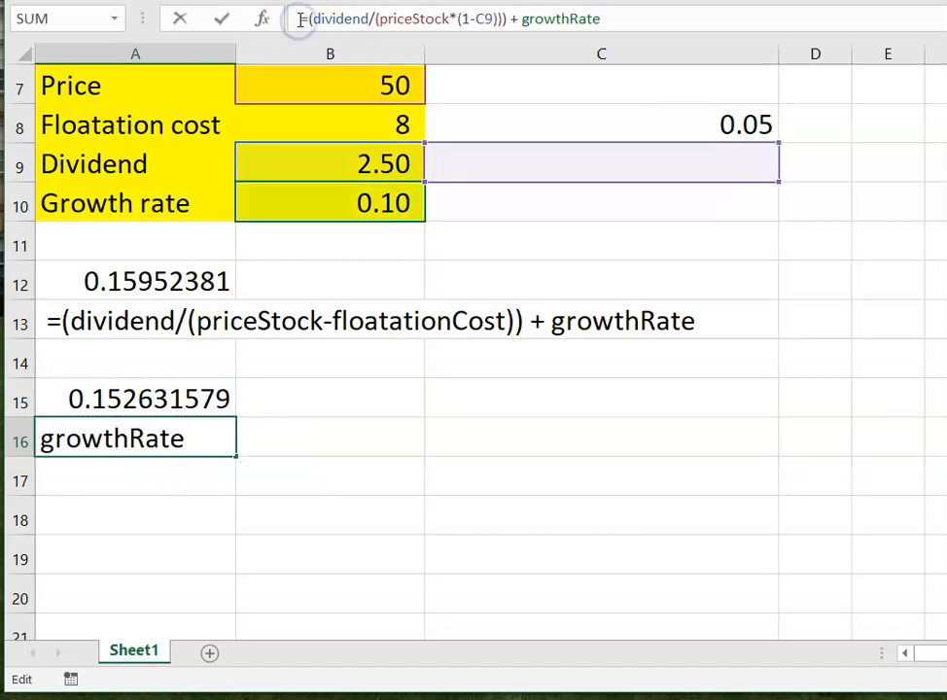
click(301, 18)
text(')
key(Return)
click(394, 533)
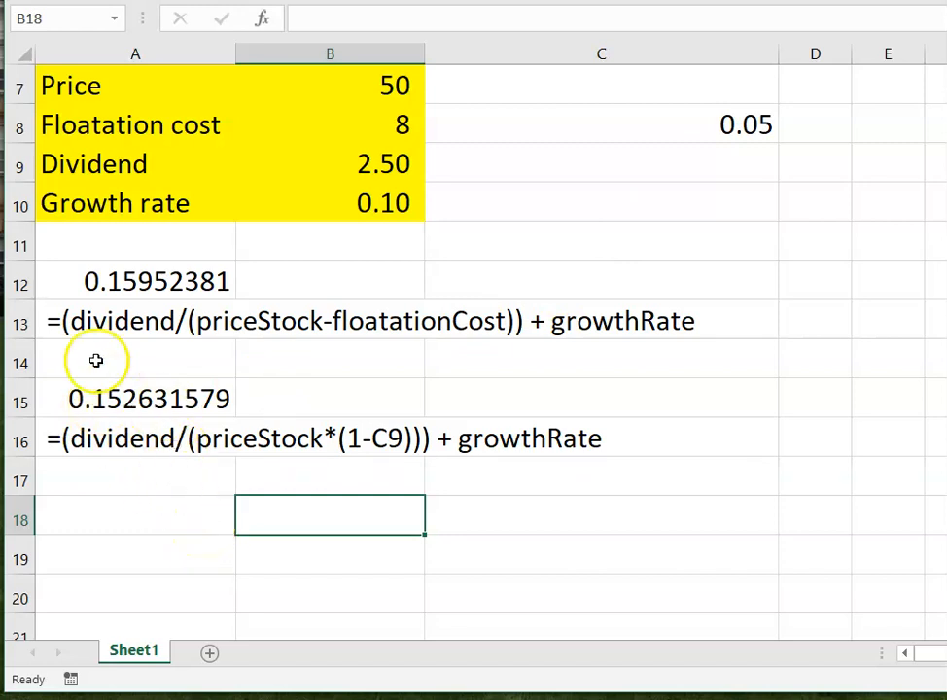
- Try the A15 formula without the "1-" in front of C8
click(125, 398)
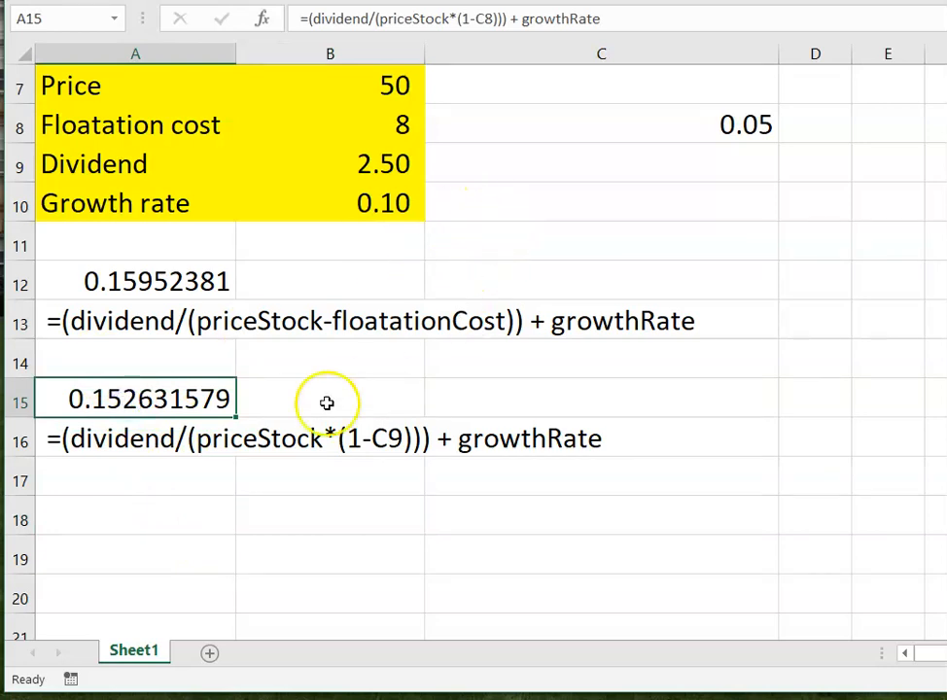
double_click(132, 407)
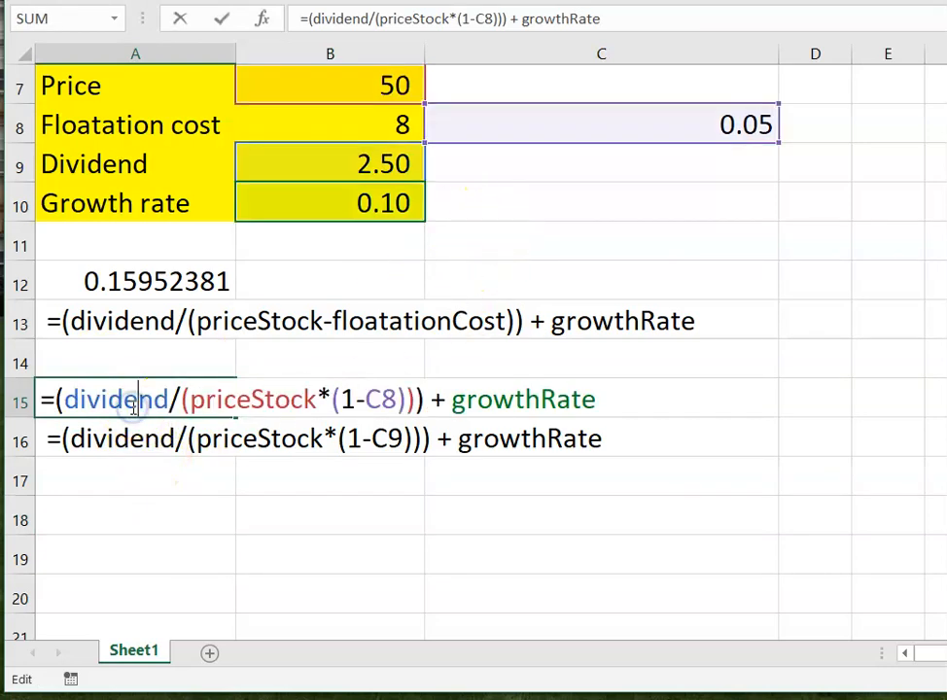
drag(357, 400, 341, 400)
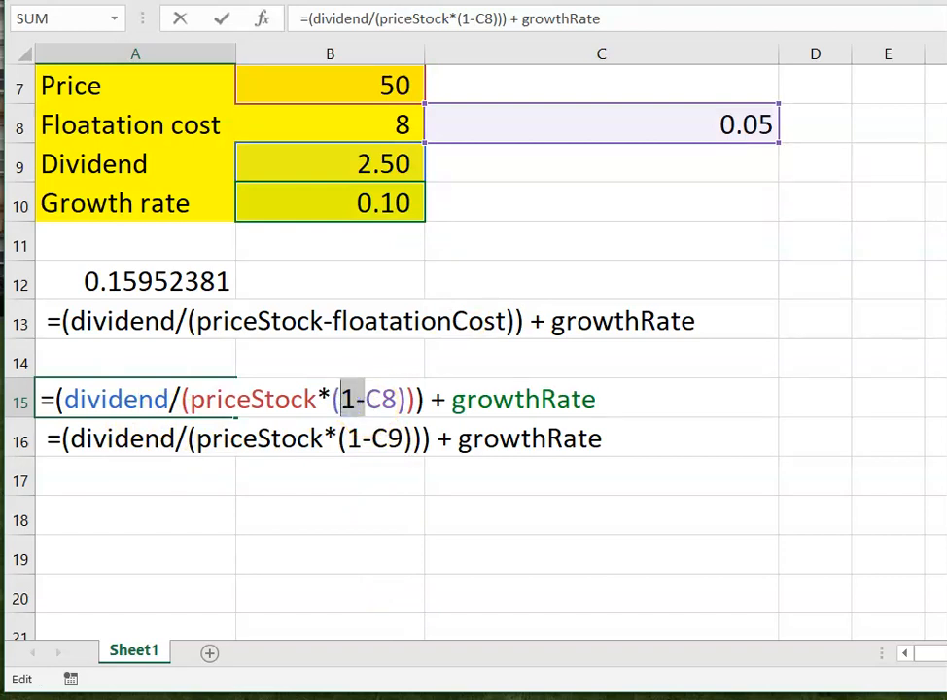
key(Delete)
key(Return)
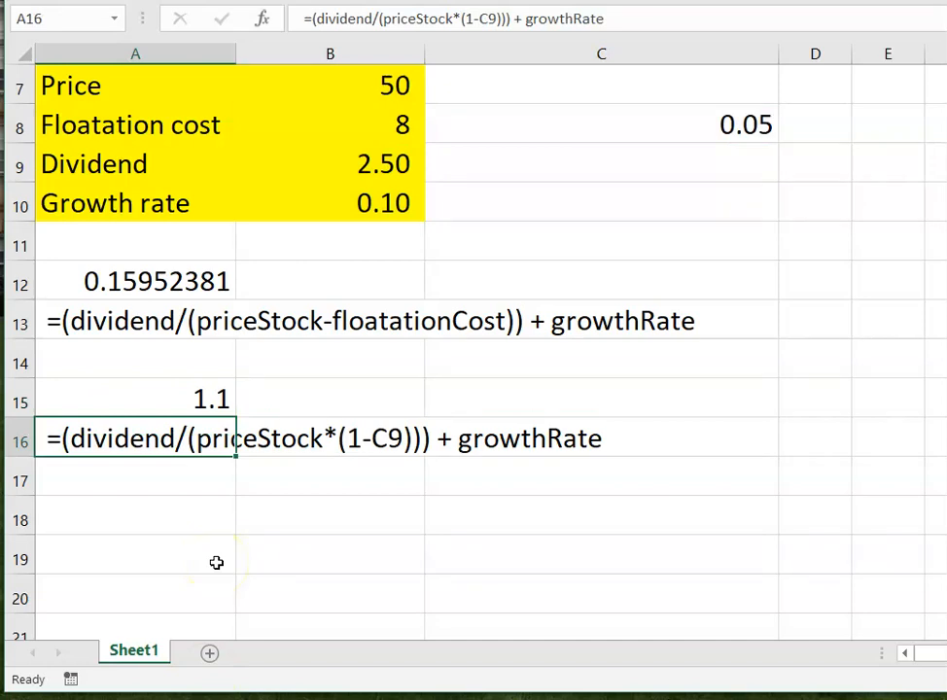
- Restore the "1-" before C8 in the A15 formula, review it and leave the cell without further changes
click(179, 393)
double_click(183, 397)
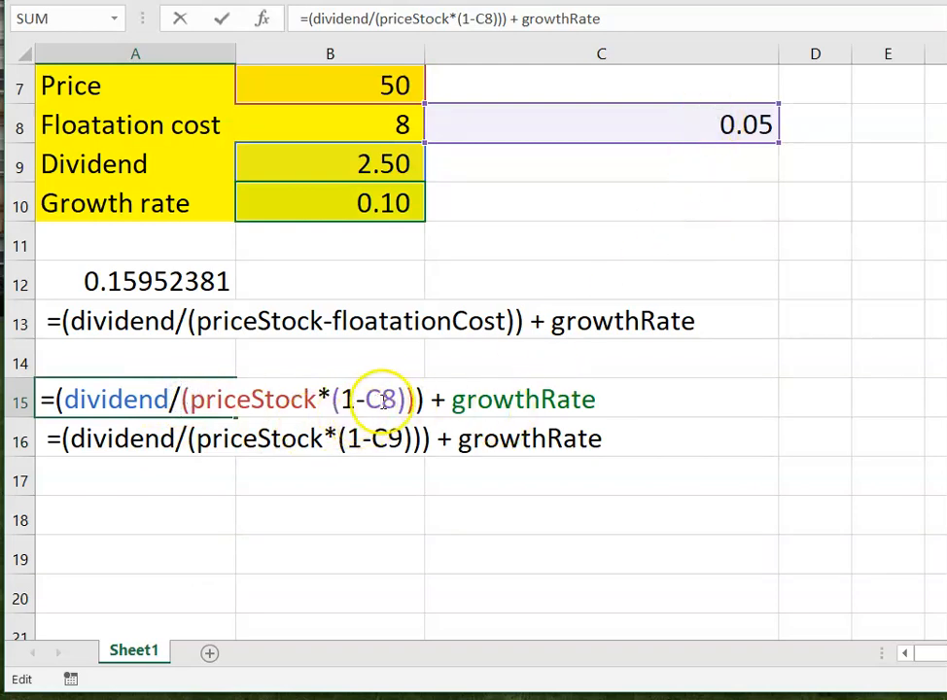
click(230, 555)
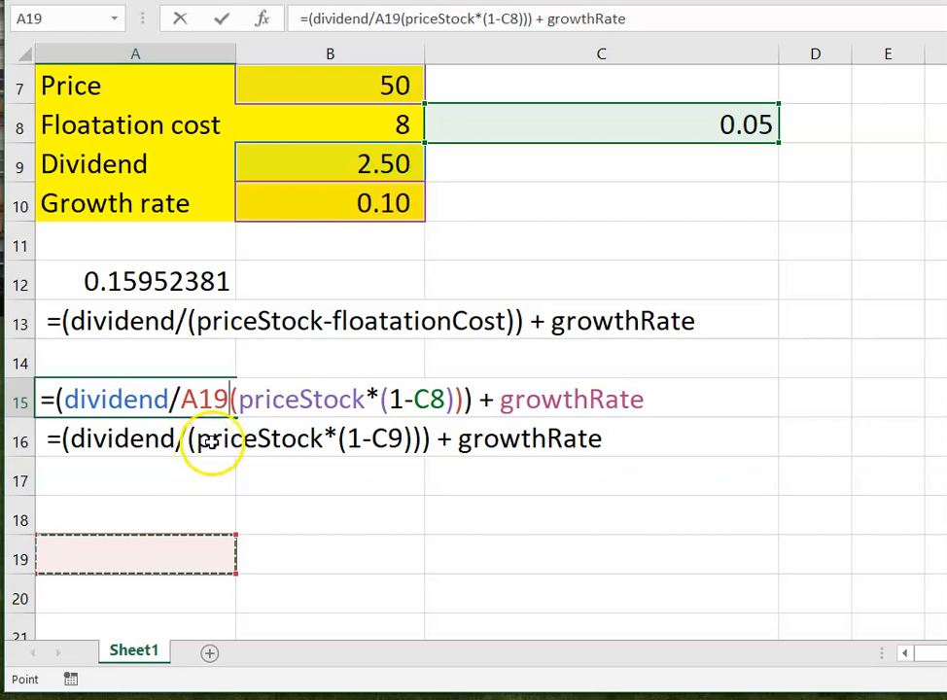
key(Escape)
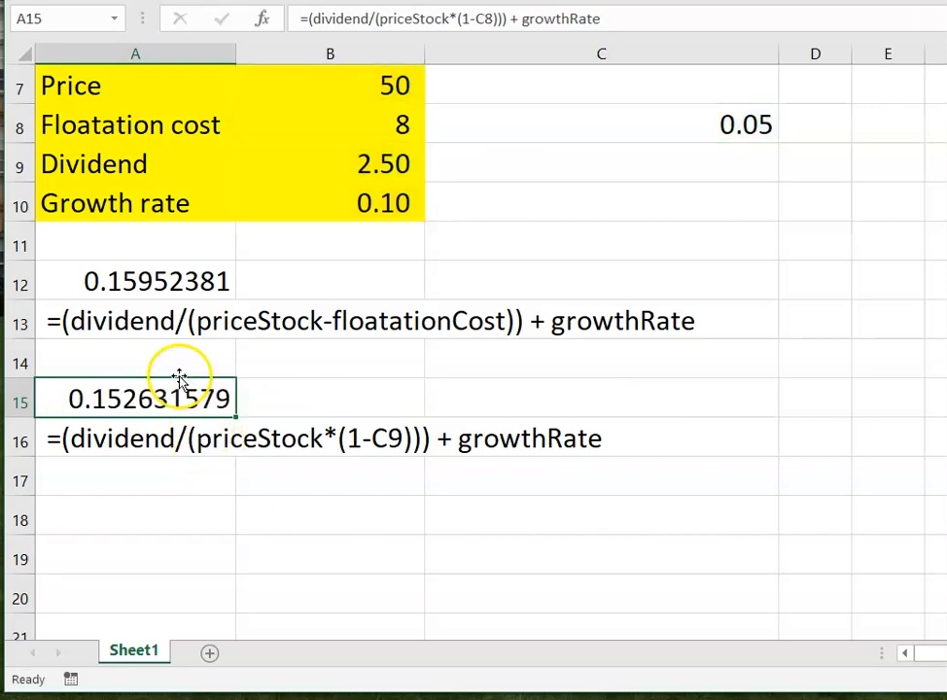
click(255, 486)
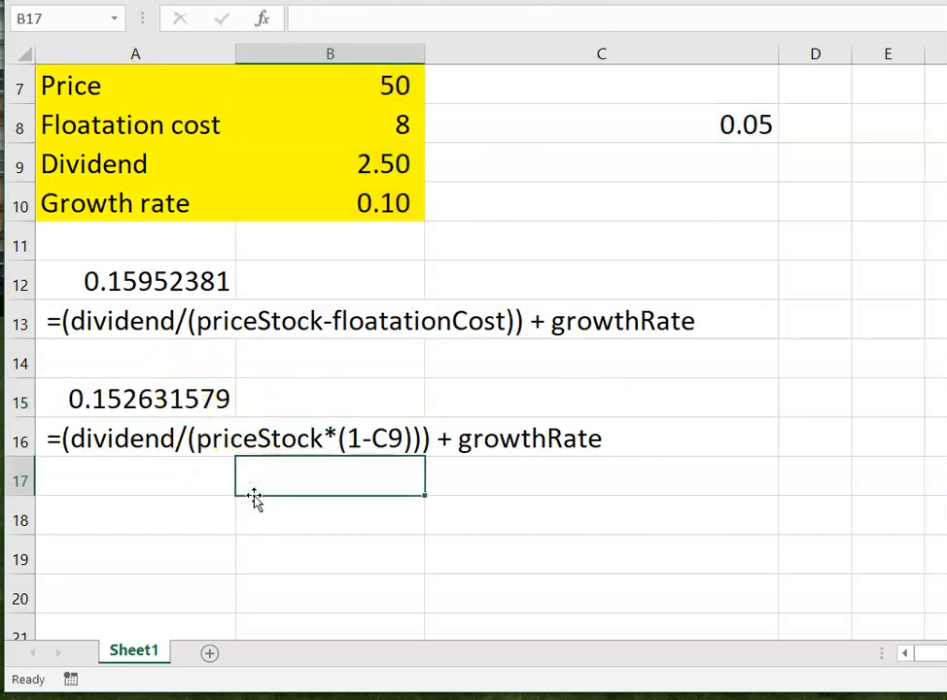